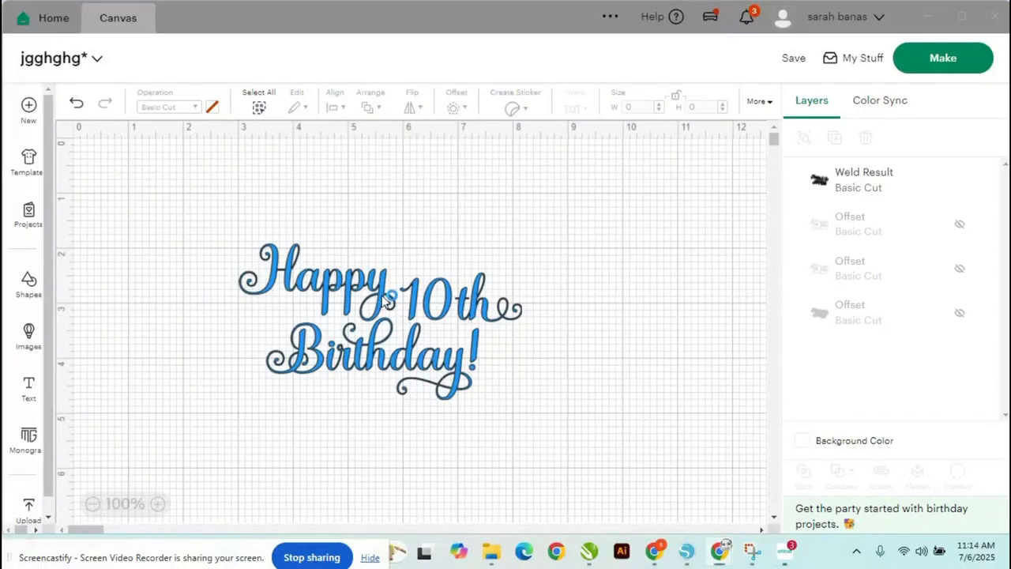
Step: Move the blue birthday lettering up on the canvas and create a rounded-corner offset of 0.069 in around it
{"action": "left_click_drag", "start_coordinate": [387, 300], "coordinate": [350, 265]}
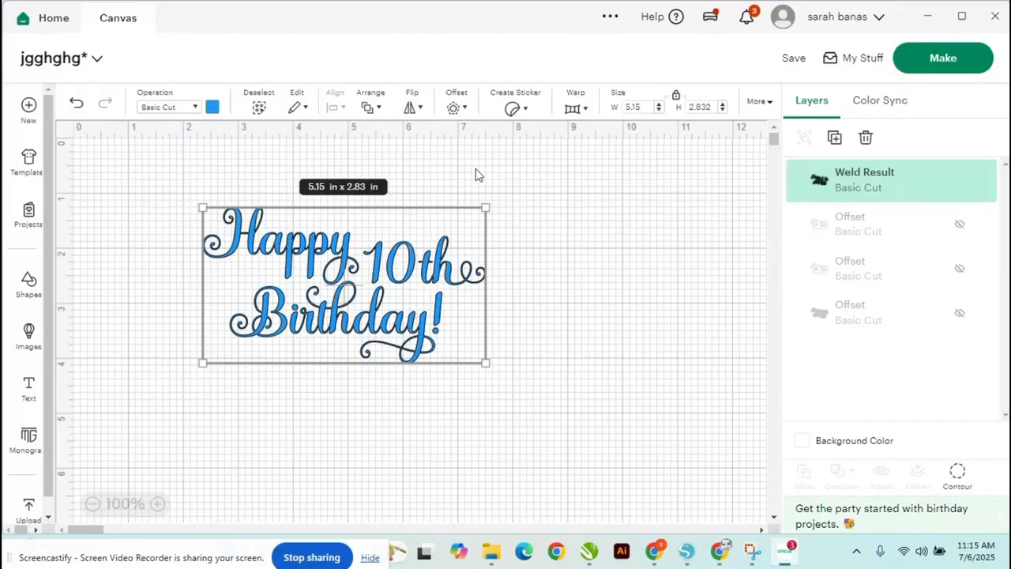
{"action": "left_click", "coordinate": [451, 110]}
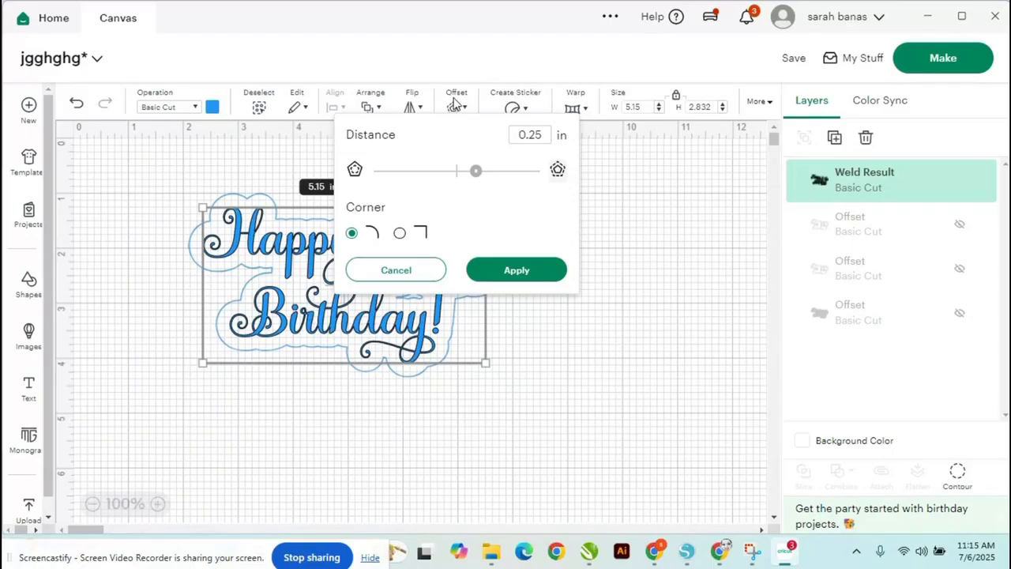
{"action": "left_click_drag", "start_coordinate": [475, 170], "coordinate": [463, 173]}
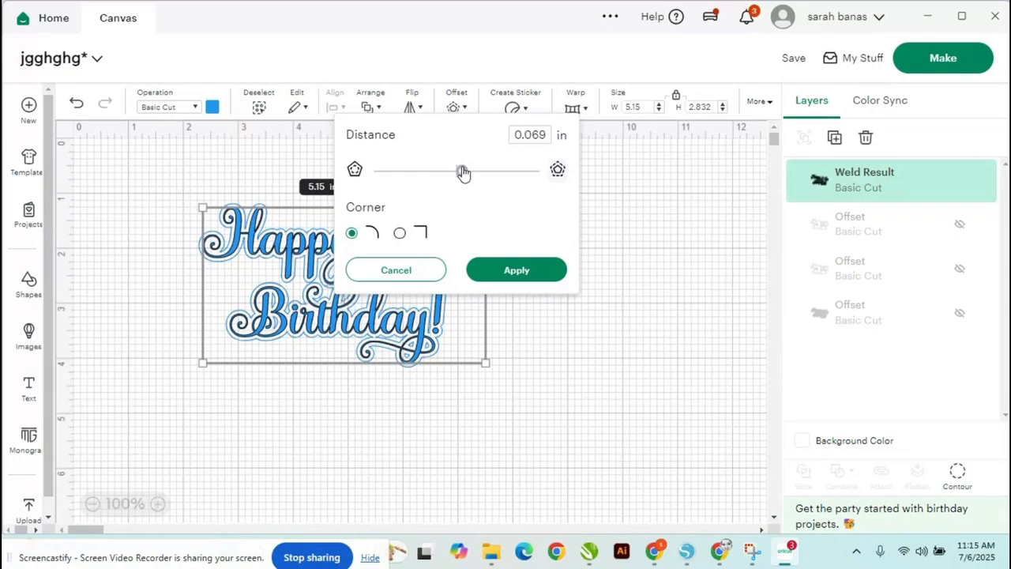
{"action": "left_click", "coordinate": [530, 271]}
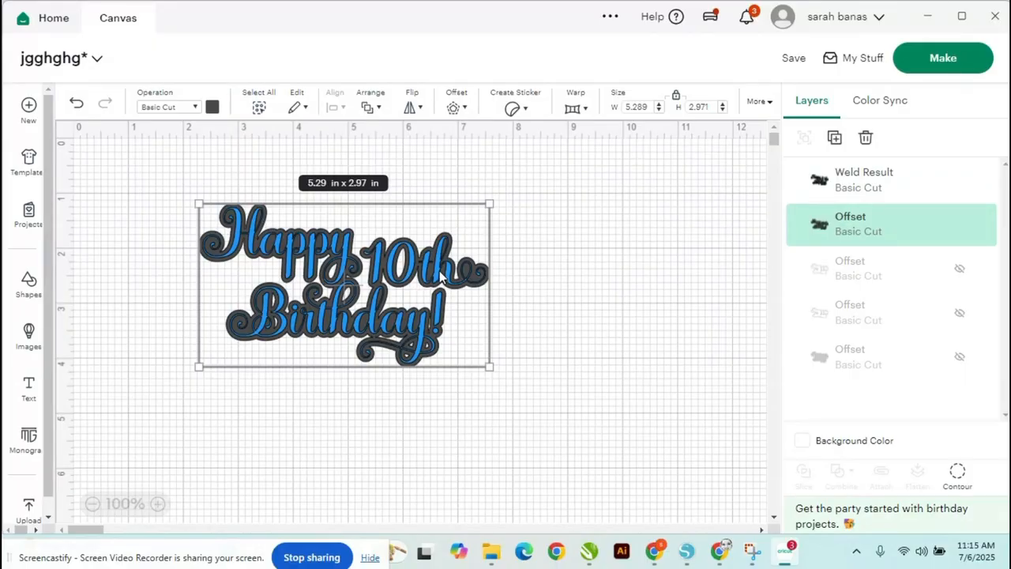
Step: Separate the dark offset from the blue lettering, placing the lettering near the canvas's upper edge and the offset below it
{"action": "left_click_drag", "start_coordinate": [443, 276], "coordinate": [679, 423]}
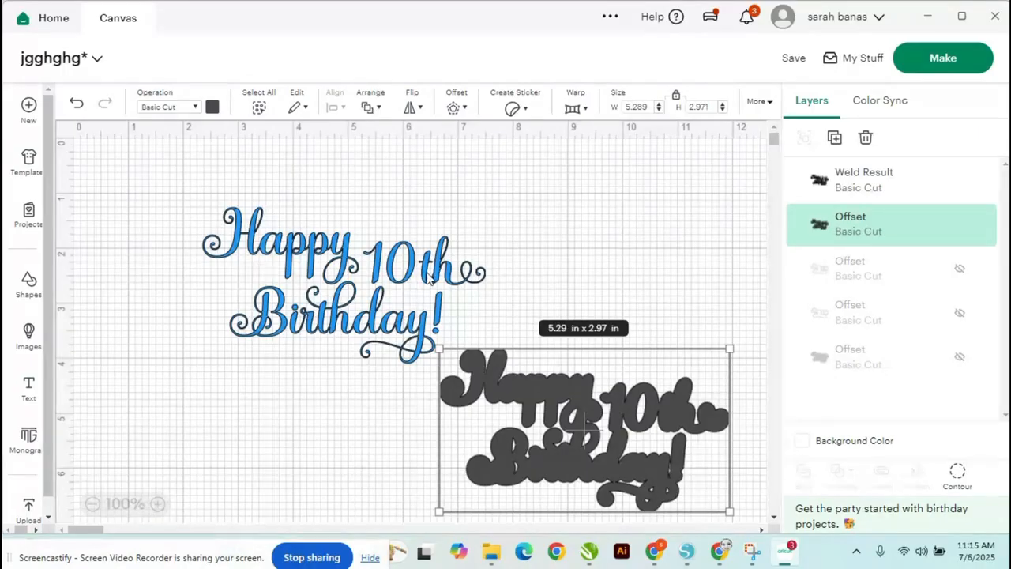
{"action": "left_click_drag", "start_coordinate": [429, 277], "coordinate": [347, 208]}
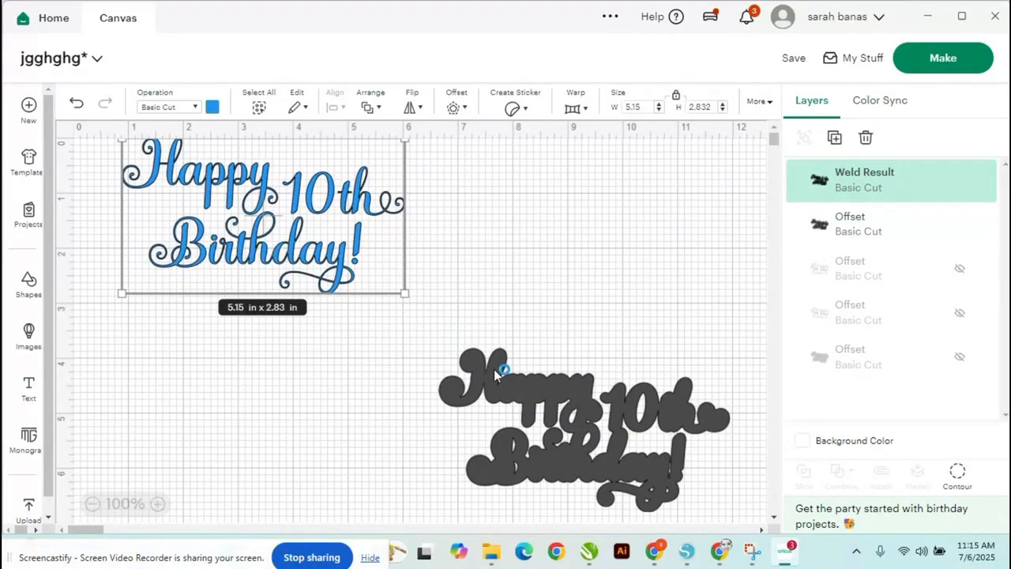
{"action": "left_click_drag", "start_coordinate": [496, 373], "coordinate": [364, 354]}
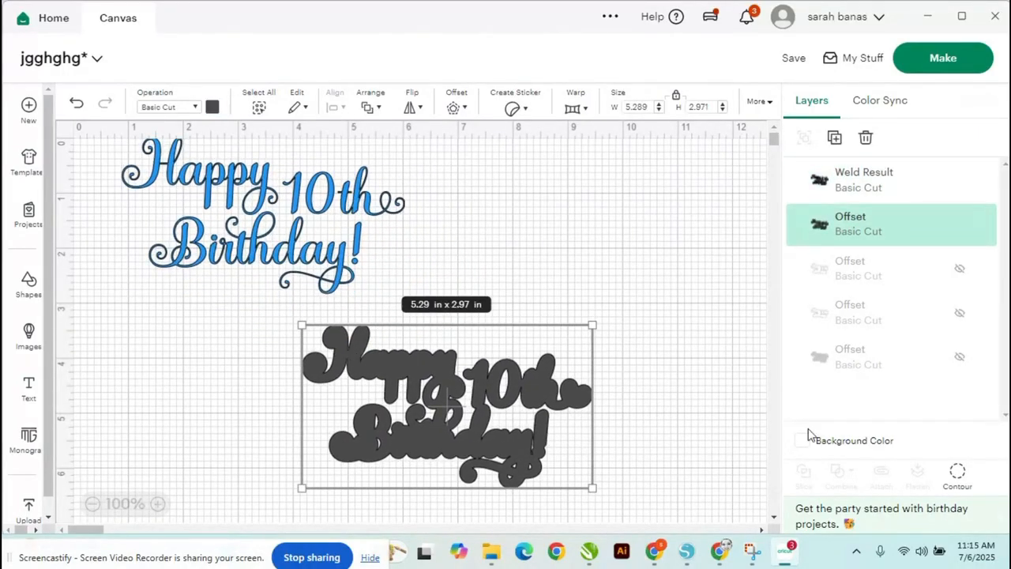
Step: Hide all inner cutout contours of the dark offset, including those in the 0, the B and the y's tail, keeping the outer outline
{"action": "left_click", "coordinate": [957, 474]}
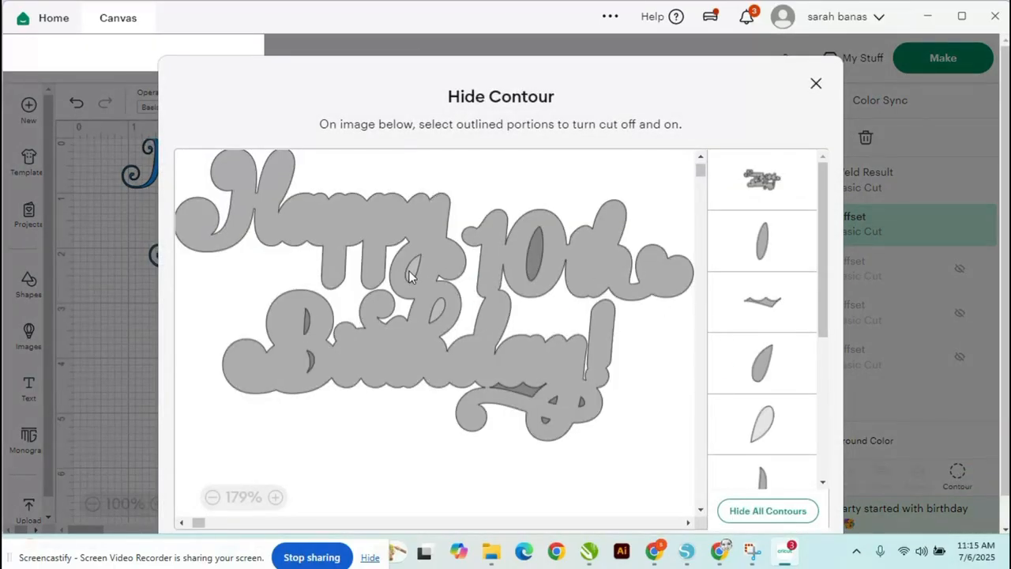
{"action": "left_click", "coordinate": [409, 275]}
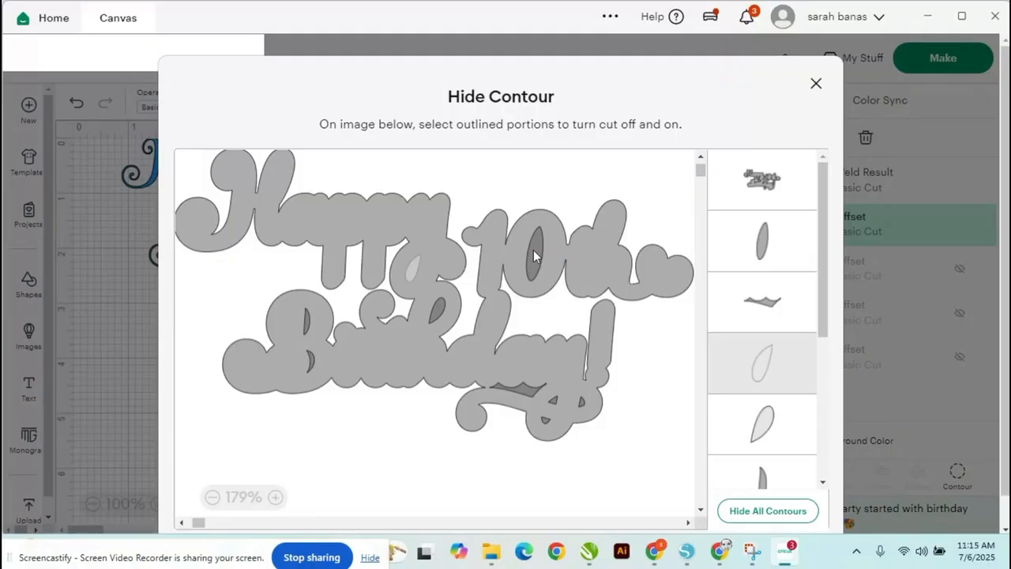
{"action": "left_click", "coordinate": [534, 257]}
{"action": "left_click", "coordinate": [441, 320]}
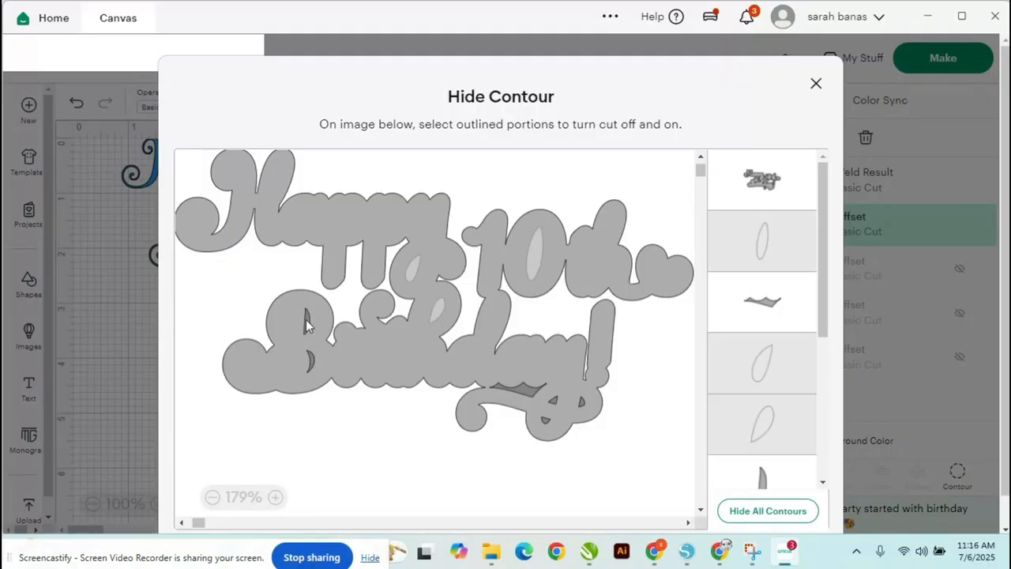
{"action": "left_click", "coordinate": [314, 362]}
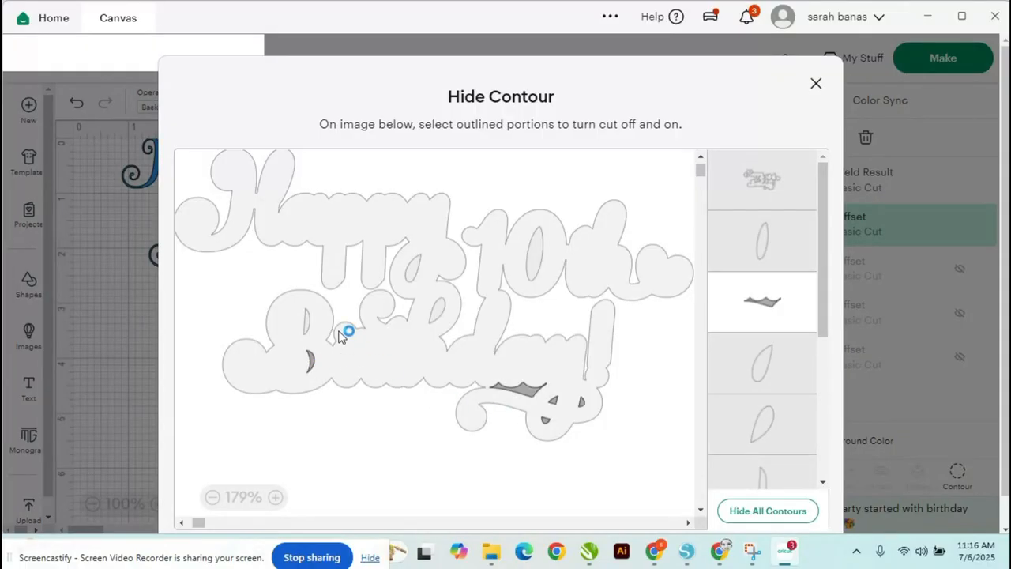
{"action": "left_click", "coordinate": [309, 336]}
{"action": "left_click", "coordinate": [316, 348]}
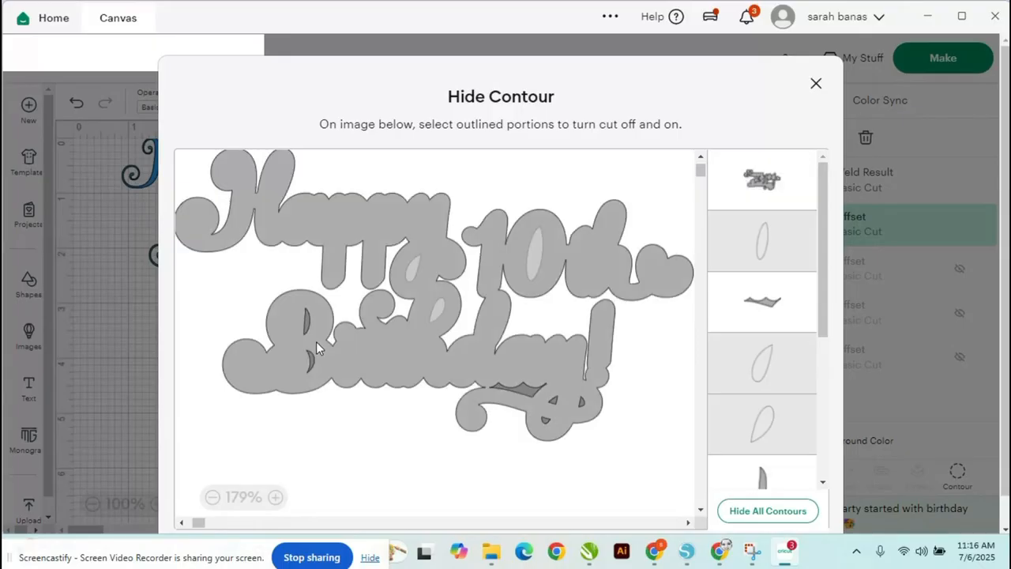
{"action": "left_click", "coordinate": [306, 331]}
{"action": "left_click", "coordinate": [312, 357]}
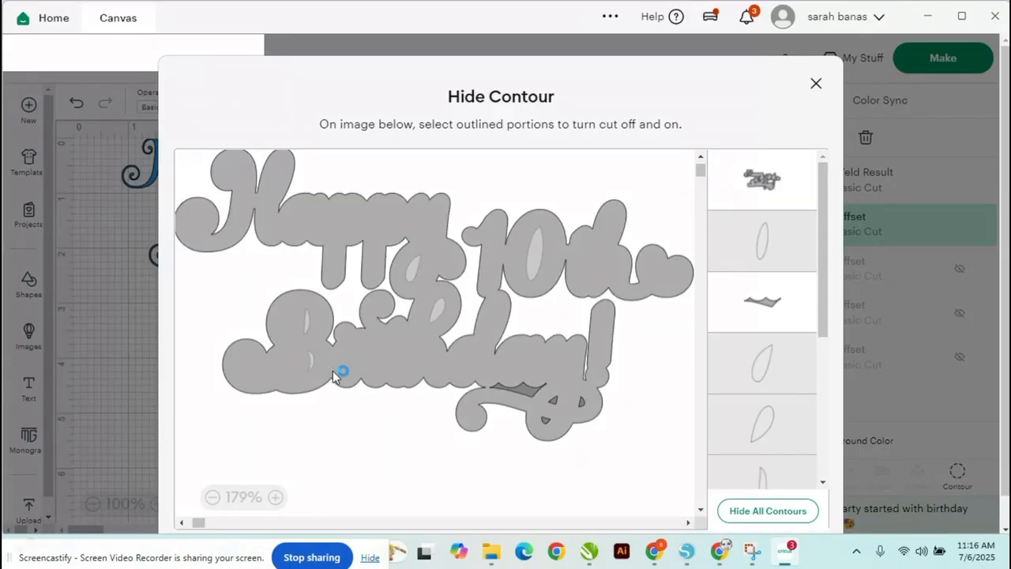
{"action": "left_click", "coordinate": [521, 390]}
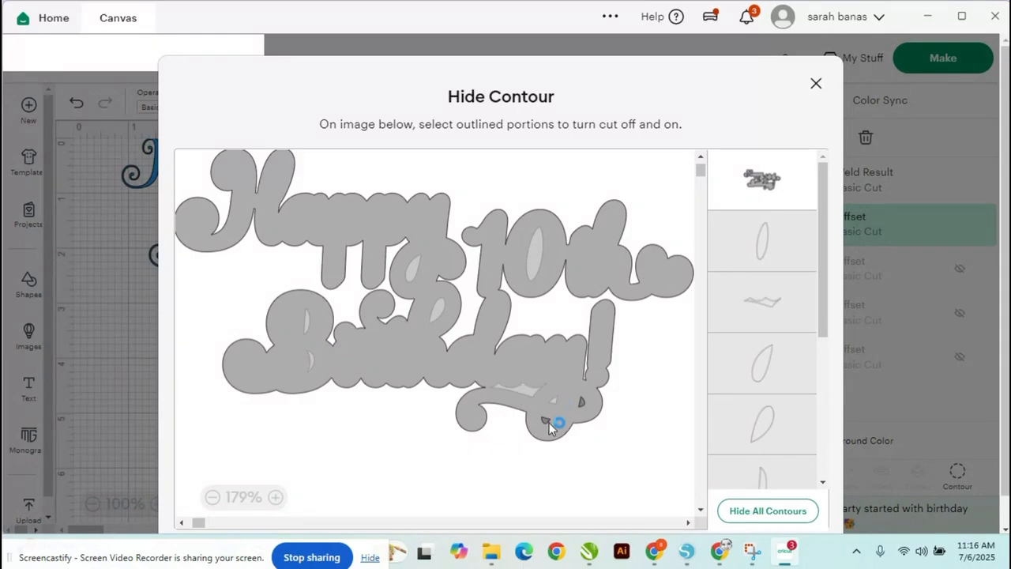
{"action": "left_click", "coordinate": [551, 419]}
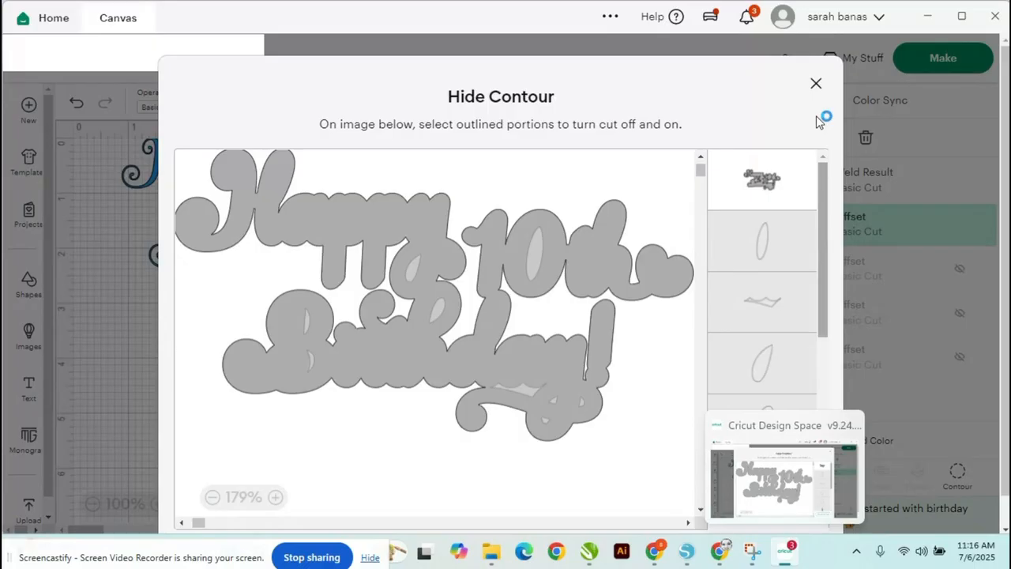
{"action": "left_click", "coordinate": [816, 84]}
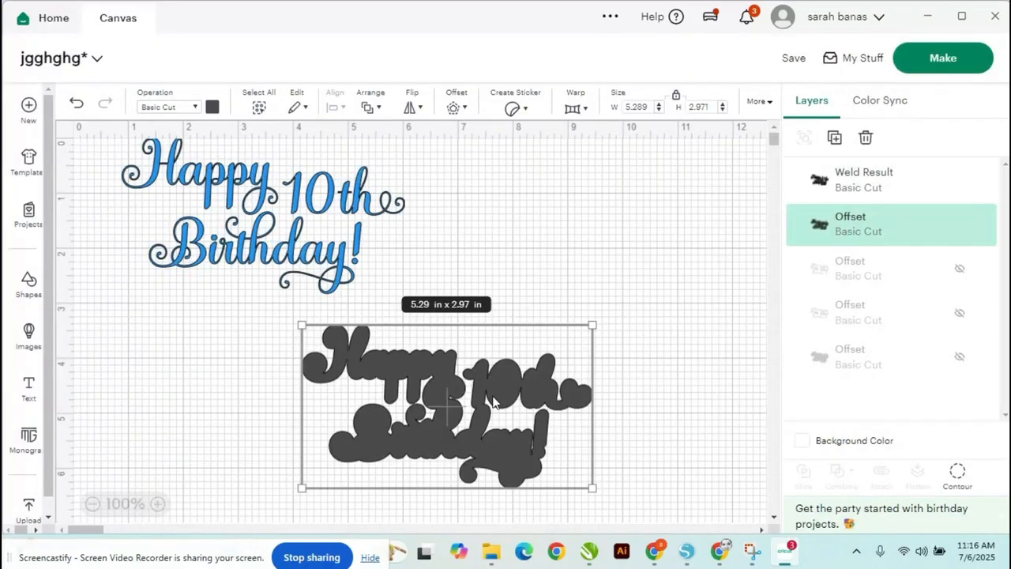
Step: Move the filled offset up beside the lettering and add a second rounded offset of 0.069 in around it
{"action": "left_click_drag", "start_coordinate": [514, 375], "coordinate": [554, 277]}
{"action": "left_click", "coordinate": [454, 108]}
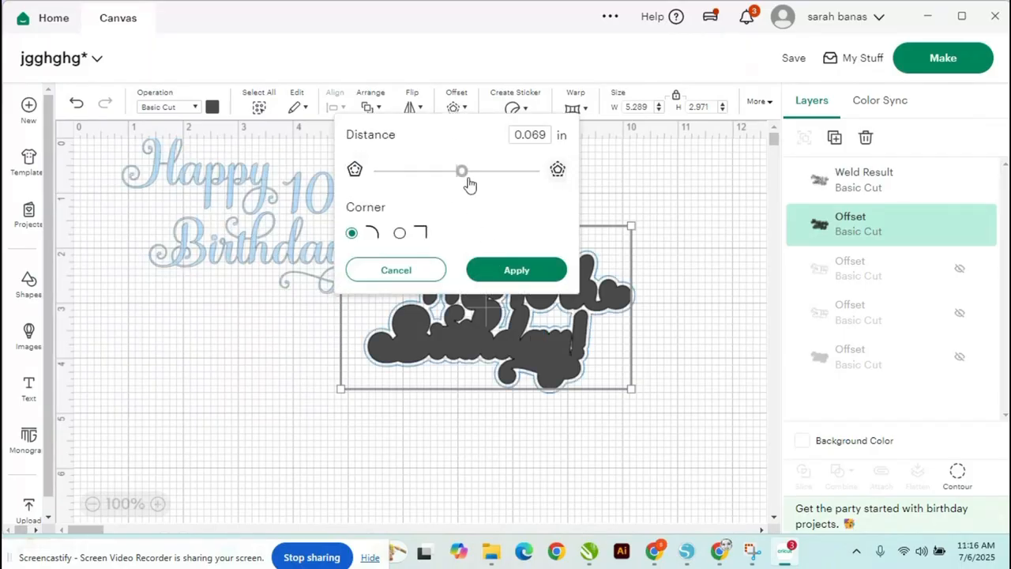
{"action": "left_click", "coordinate": [503, 272]}
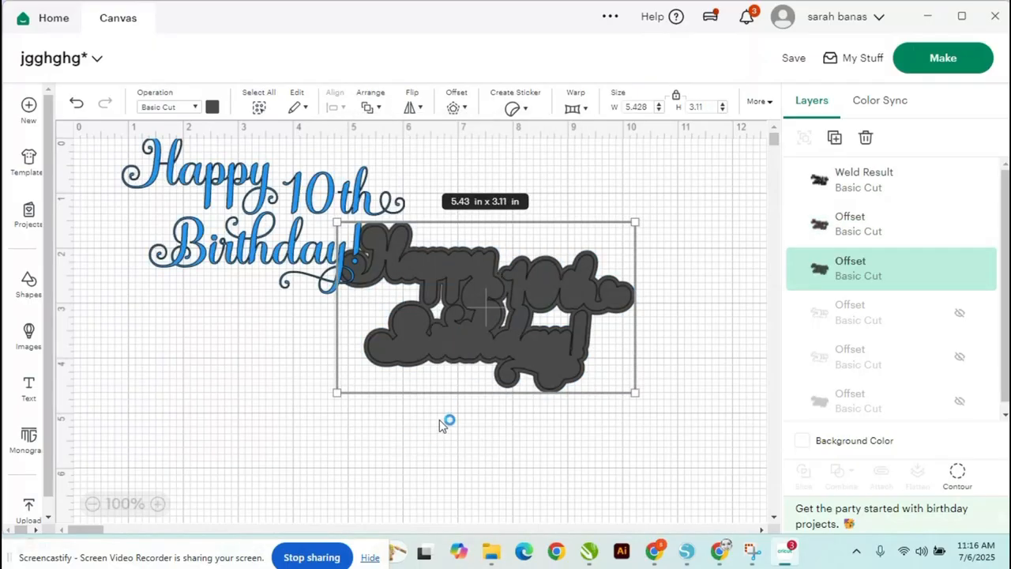
Step: Recolor the smaller offset white and place it centered on top of the larger dark offset
{"action": "left_click", "coordinate": [445, 444]}
{"action": "left_click_drag", "start_coordinate": [478, 356], "coordinate": [339, 437]}
{"action": "left_click", "coordinate": [212, 107]}
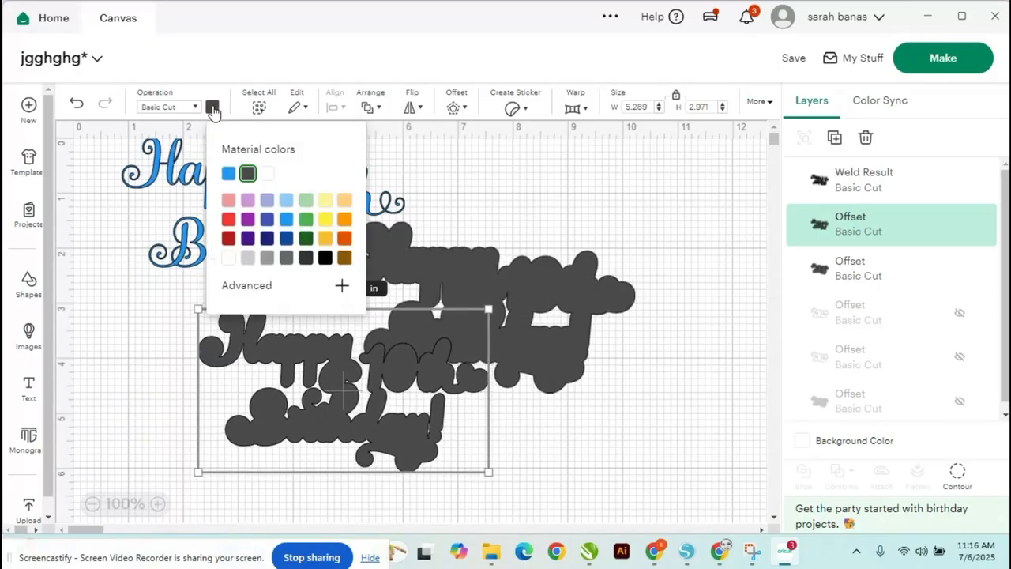
{"action": "left_click", "coordinate": [229, 260]}
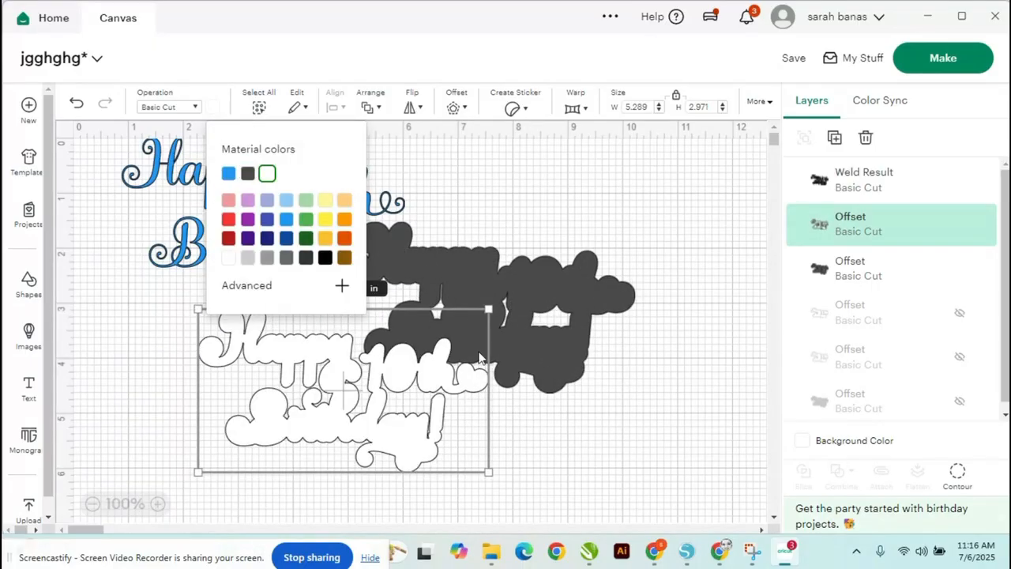
{"action": "left_click_drag", "start_coordinate": [435, 379], "coordinate": [569, 294]}
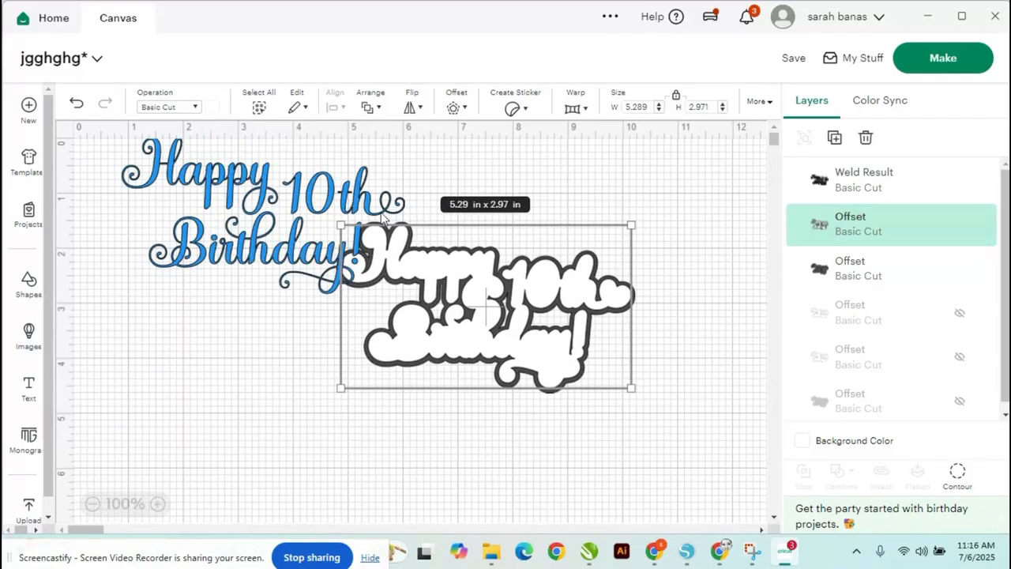
Step: Duplicate the white offset, stack the blue lettering on the original layers, and set the copy aside to the left of the stack
{"action": "left_click", "coordinate": [835, 139]}
{"action": "left_click_drag", "start_coordinate": [471, 304], "coordinate": [506, 348]}
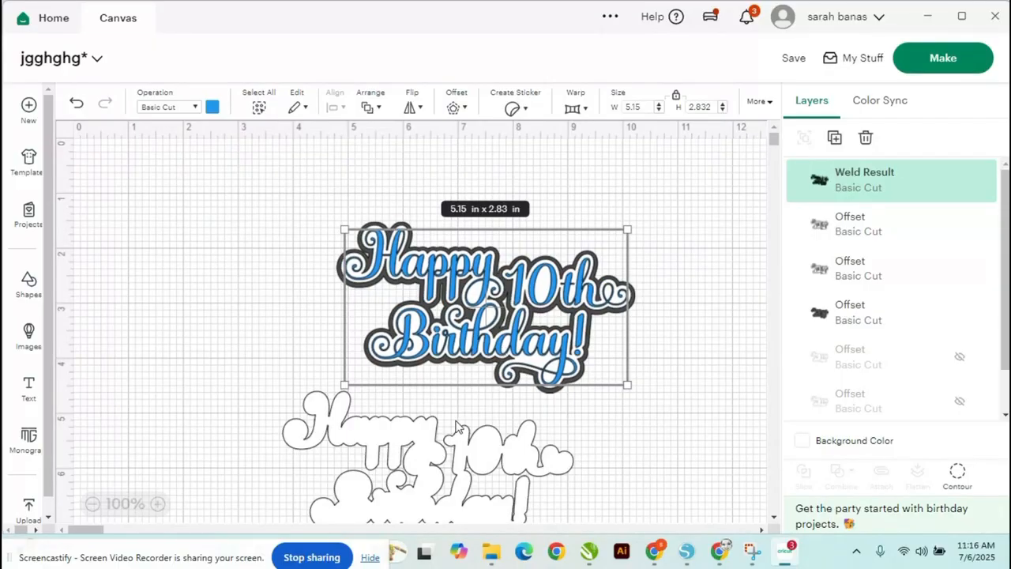
{"action": "left_click_drag", "start_coordinate": [423, 465], "coordinate": [196, 258]}
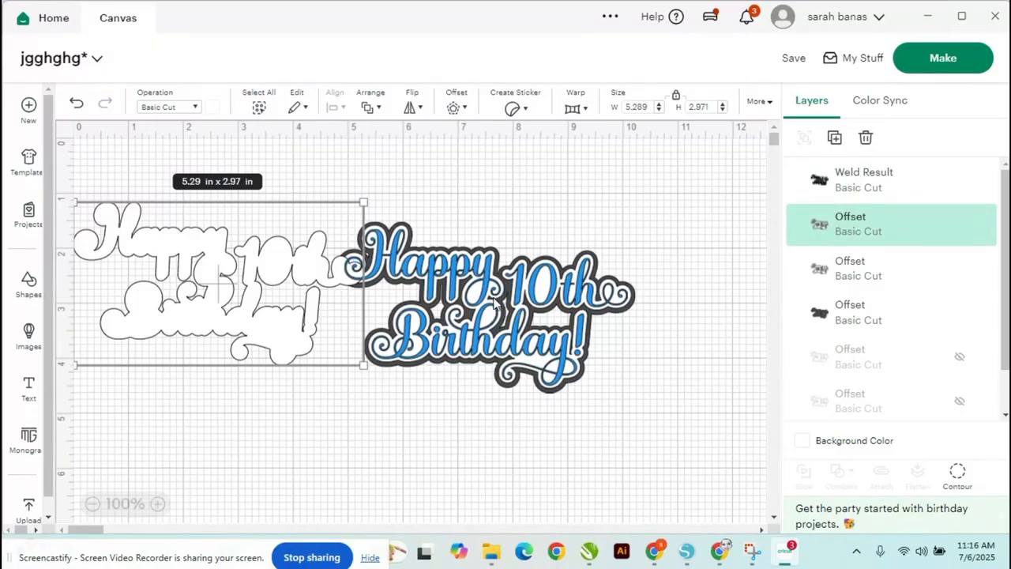
Step: Pull the stack apart, moving the white offset left onto its copy and the blue lettering below the dark offset
{"action": "left_click", "coordinate": [395, 273]}
{"action": "left_click_drag", "start_coordinate": [395, 272], "coordinate": [500, 392]}
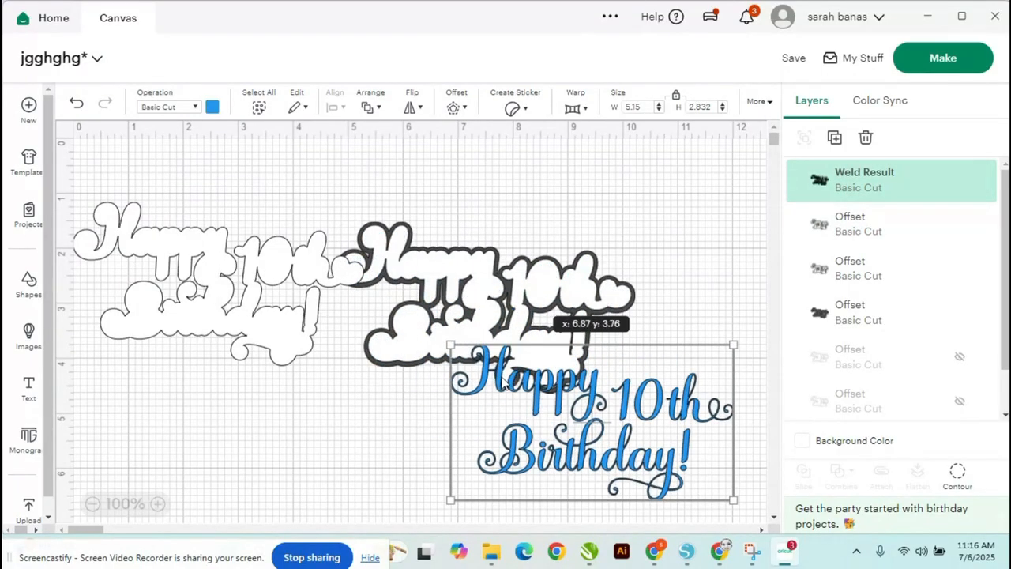
{"action": "left_click", "coordinate": [375, 237]}
{"action": "left_click_drag", "start_coordinate": [375, 237], "coordinate": [181, 199]}
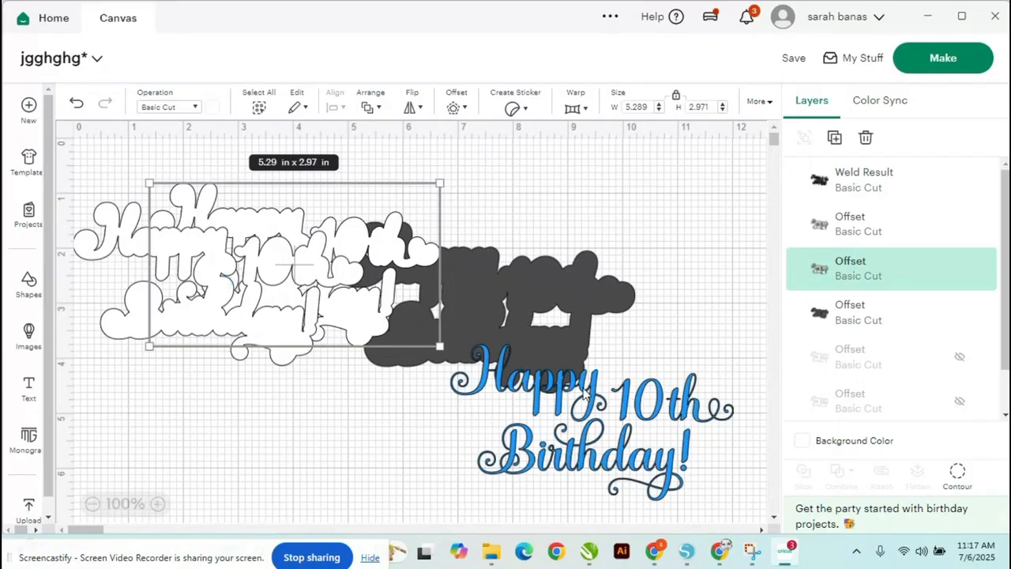
{"action": "left_click_drag", "start_coordinate": [594, 399], "coordinate": [433, 417]}
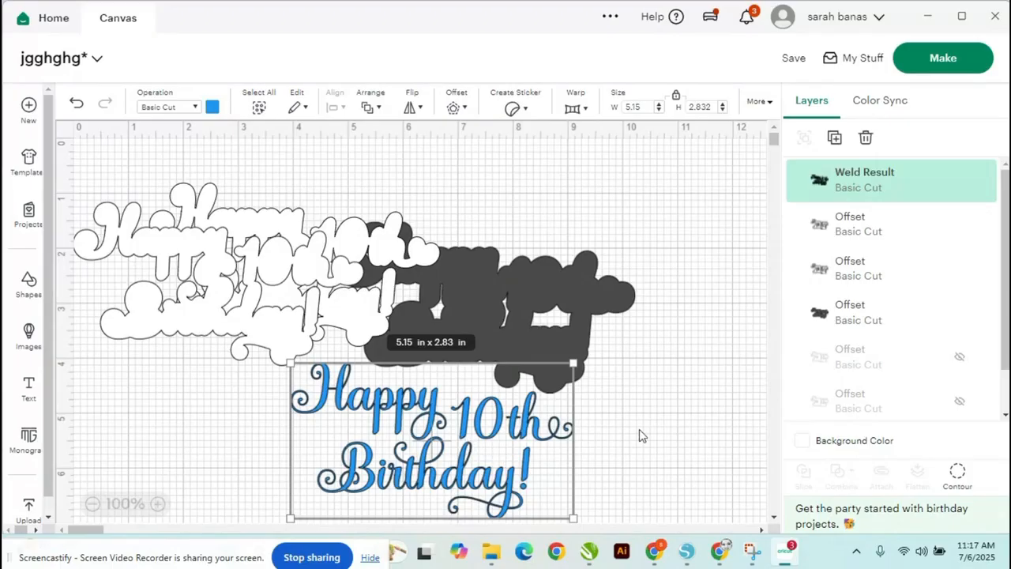
{"action": "left_click", "coordinate": [593, 415]}
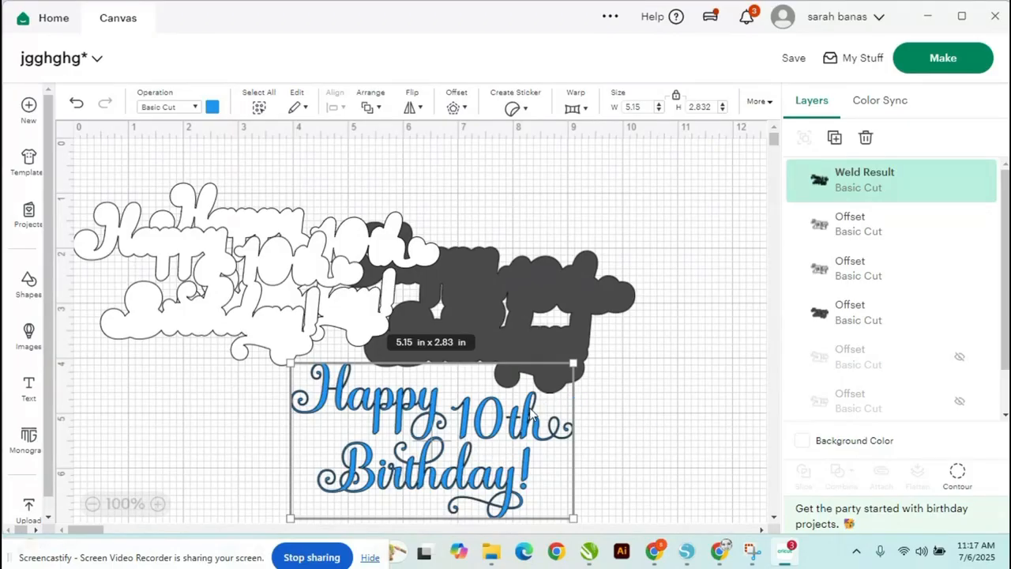